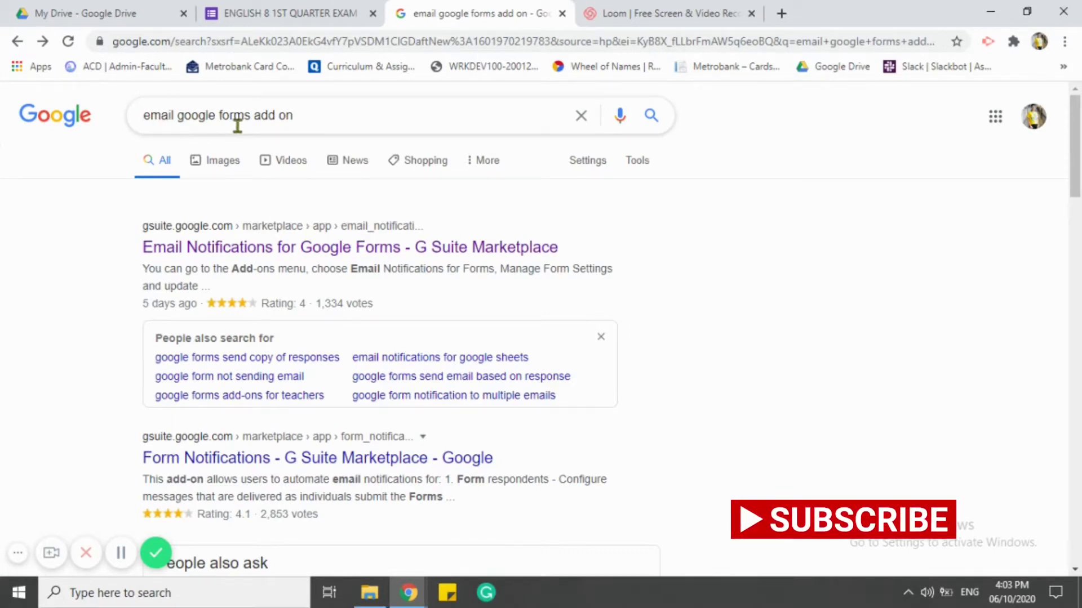
# Open the 'Email Notifications for Google Forms - G Suite Marketplace' search result
pyautogui.click(300, 248)
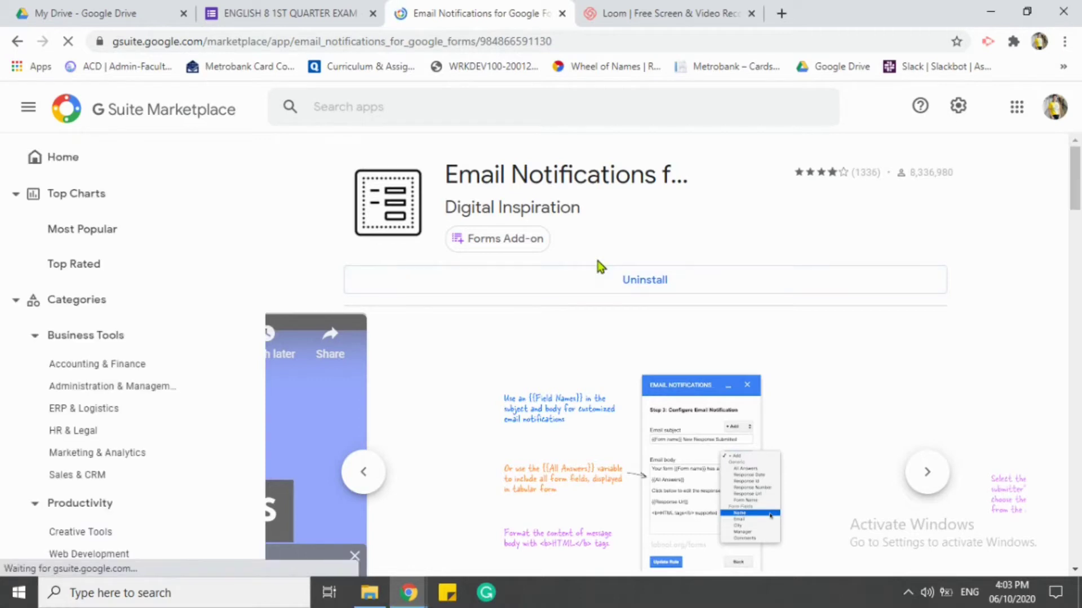
# Close the G Suite Marketplace tab for the already-installed Email Notifications add-on
pyautogui.click(563, 13)
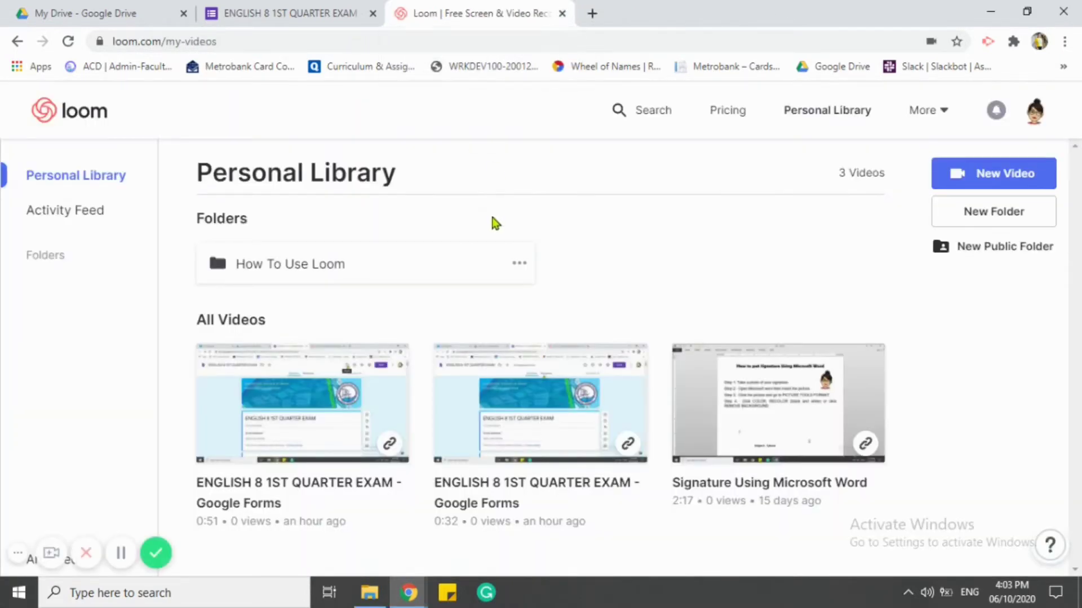
# On the ENGLISH 8 1ST QUARTER EXAM form, launch Email Notifications' Limit Google Form Responses
pyautogui.click(303, 17)
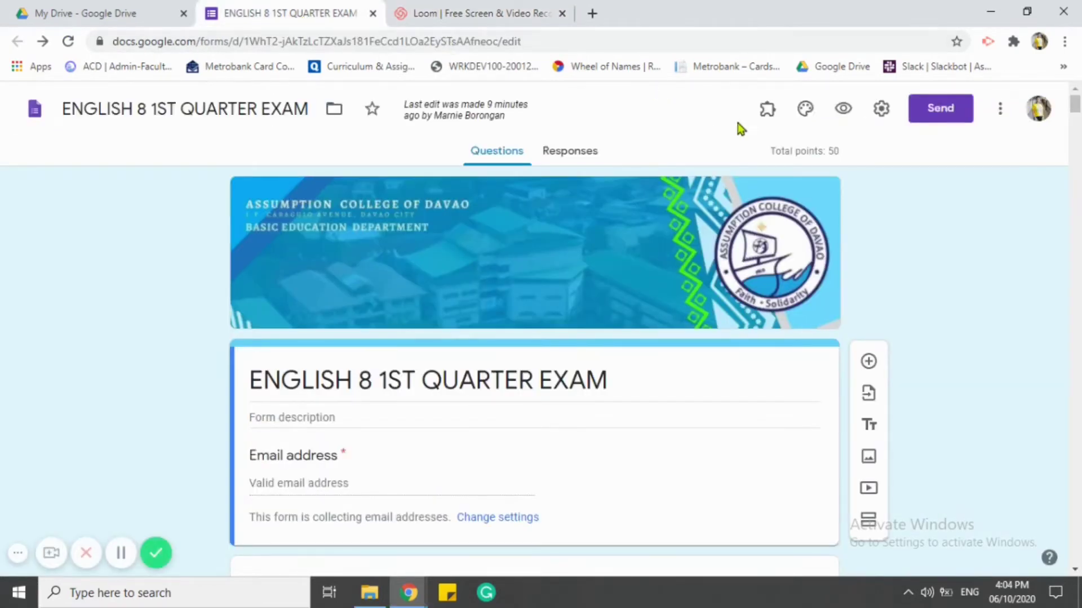
pyautogui.click(770, 116)
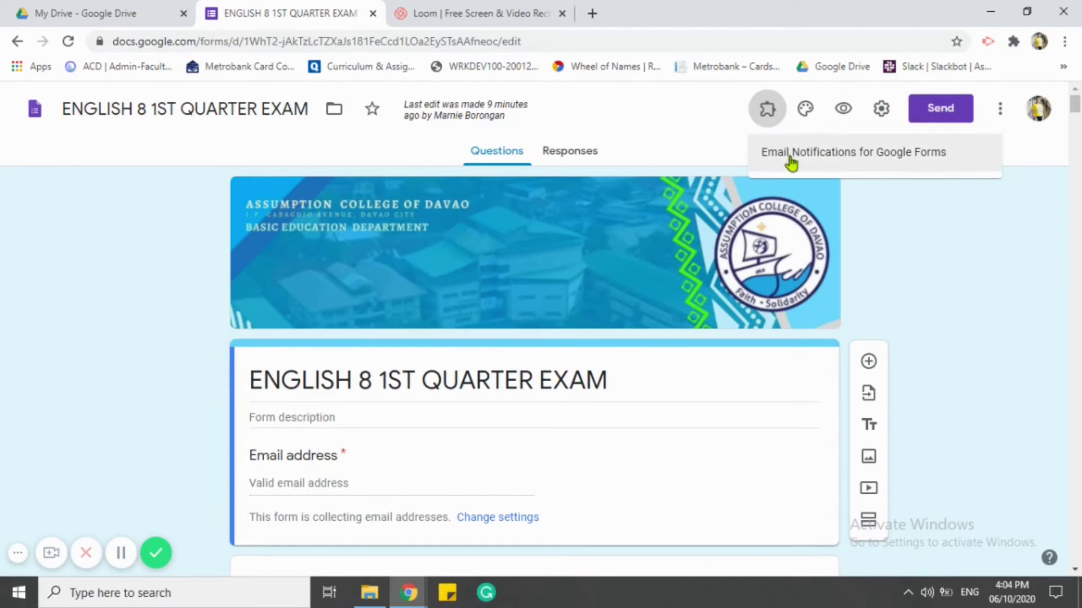
pyautogui.click(791, 163)
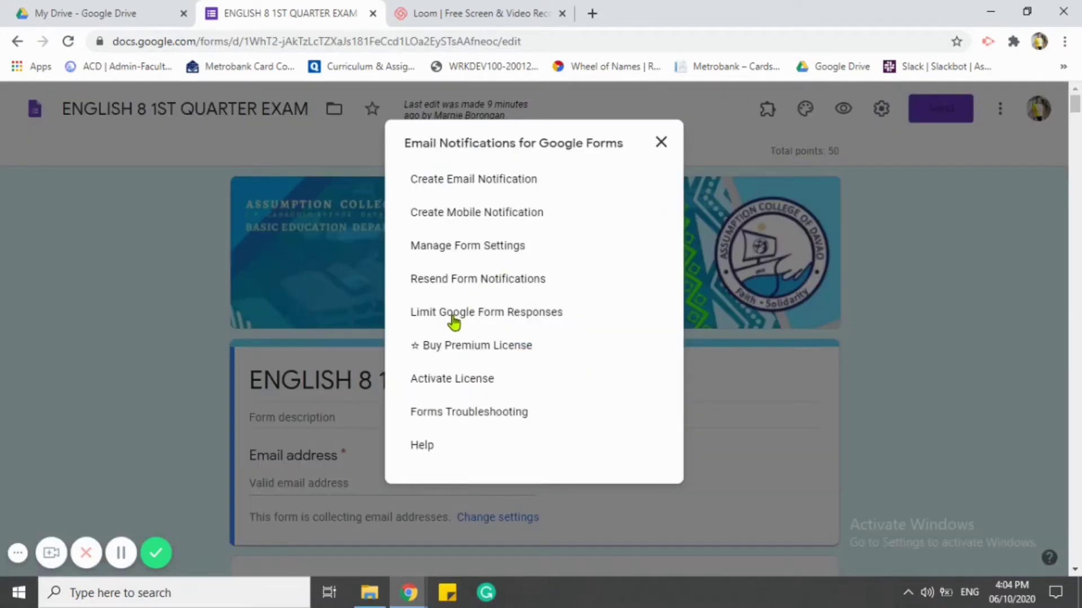
pyautogui.click(455, 314)
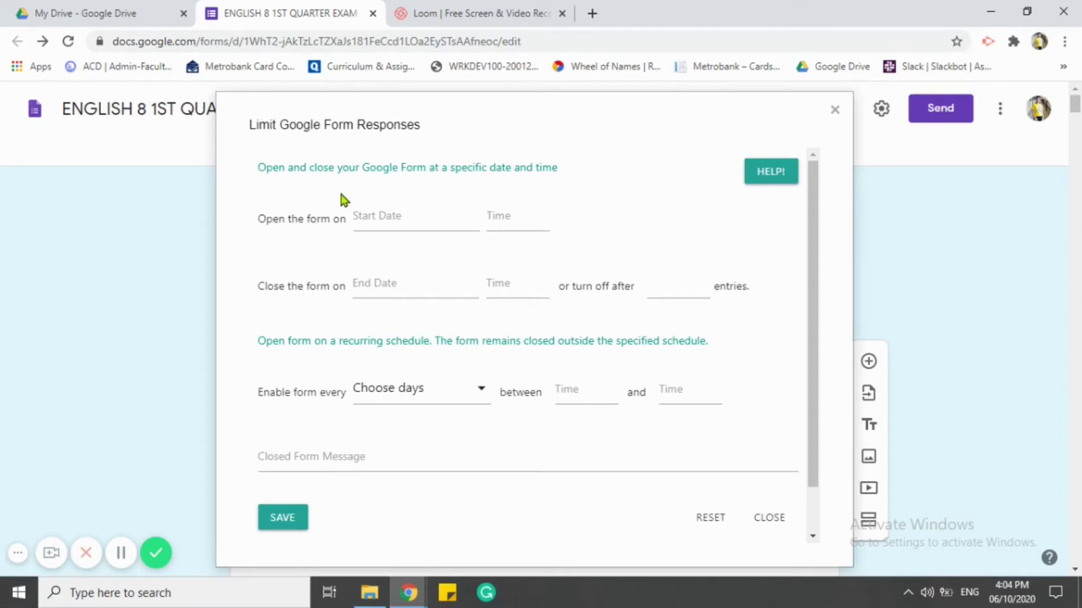
# Set the form to open on 10/13/2020 at 09:00
pyautogui.click(370, 220)
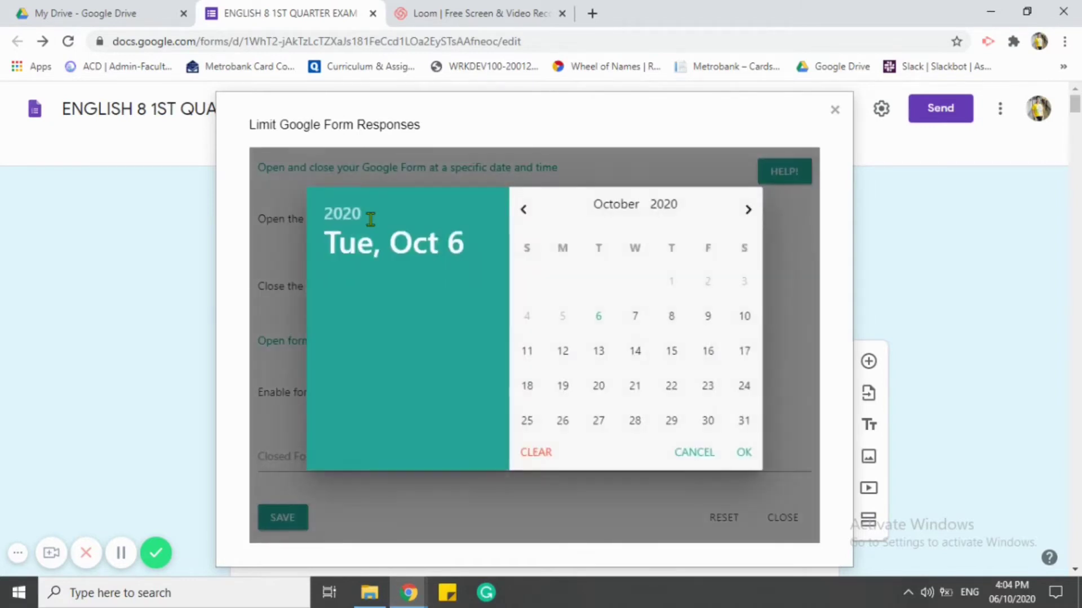
pyautogui.click(601, 353)
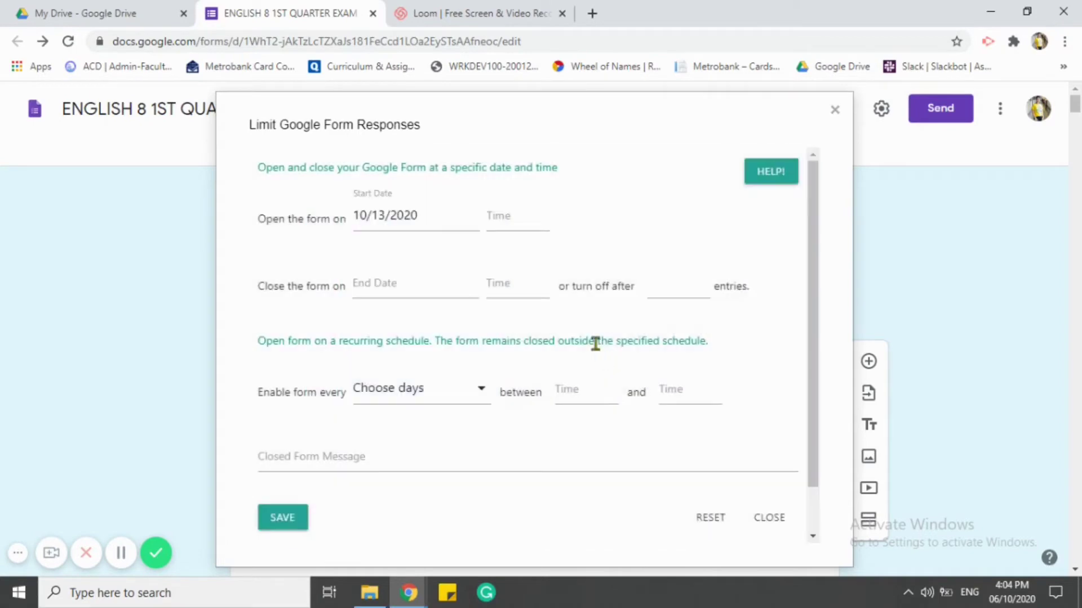
pyautogui.click(507, 216)
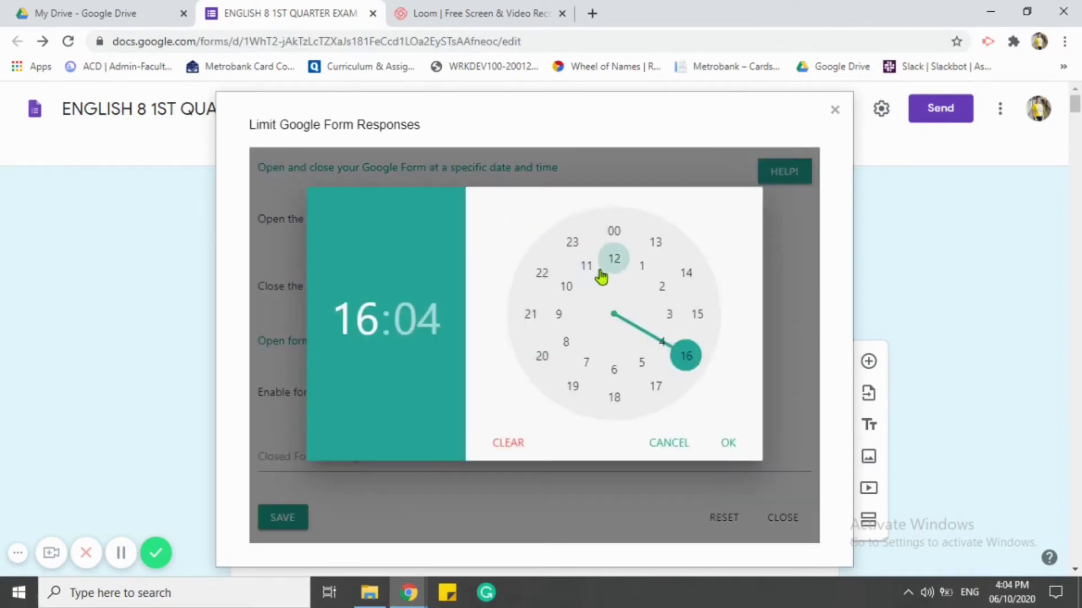
pyautogui.click(558, 314)
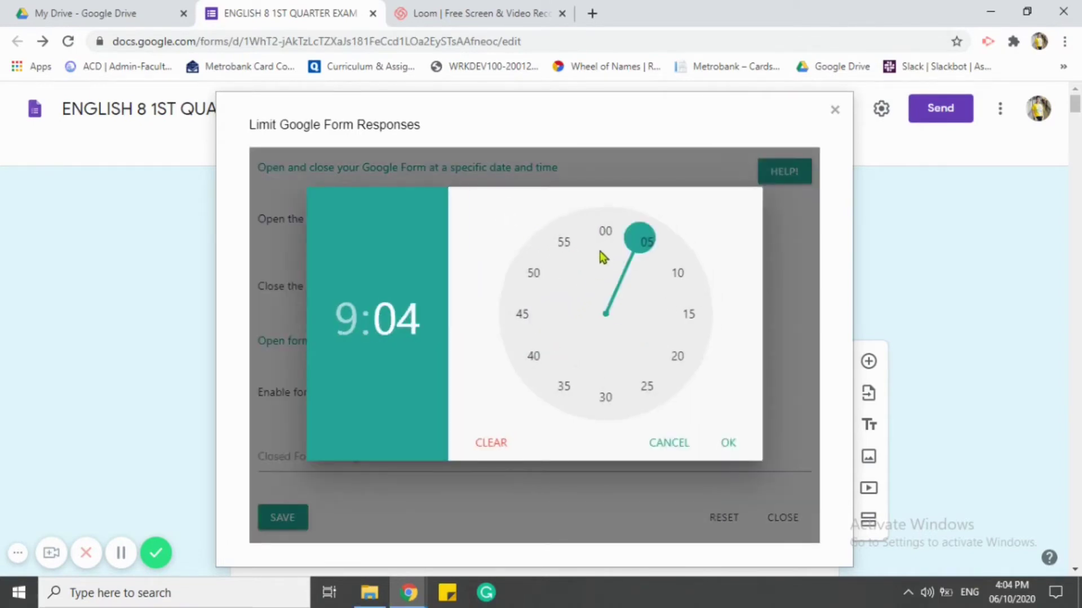
pyautogui.click(604, 240)
pyautogui.click(724, 443)
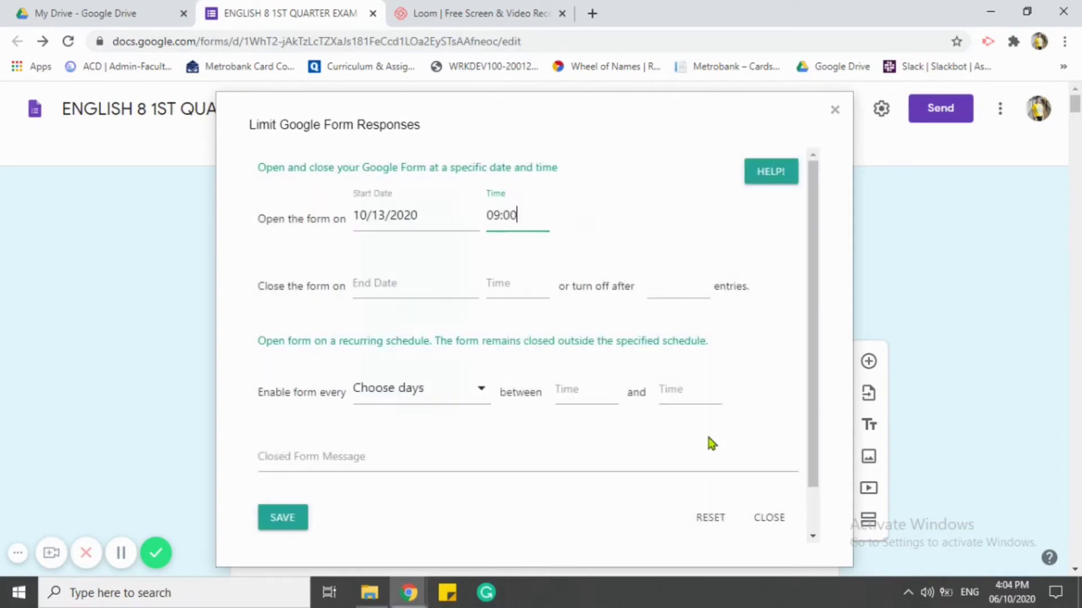
# Set the closing date to 10/13/2020 with an initial closing time around 10:59
pyautogui.click(397, 282)
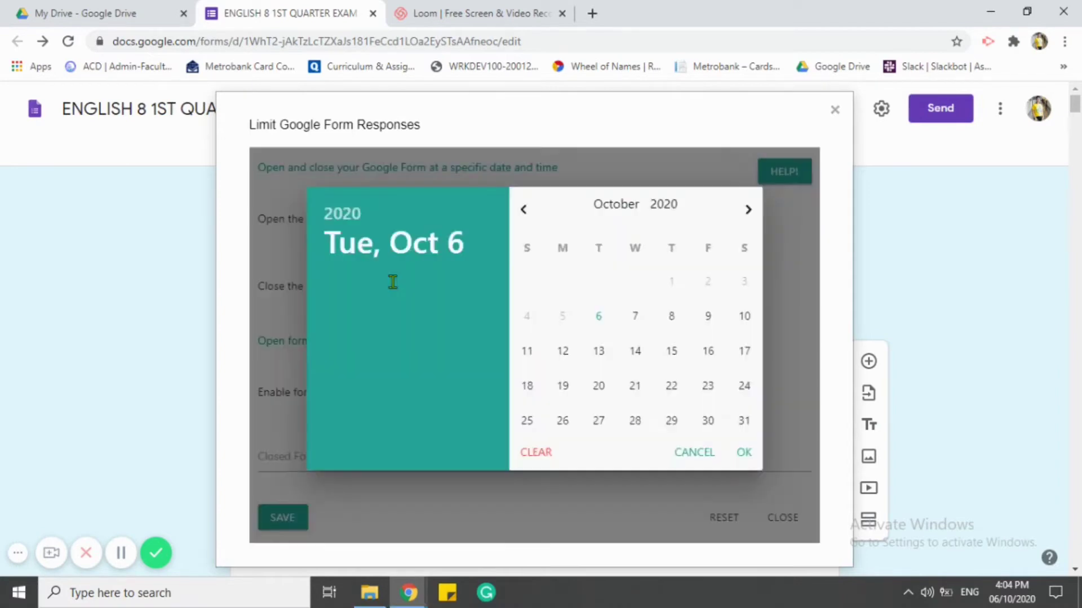
pyautogui.click(599, 351)
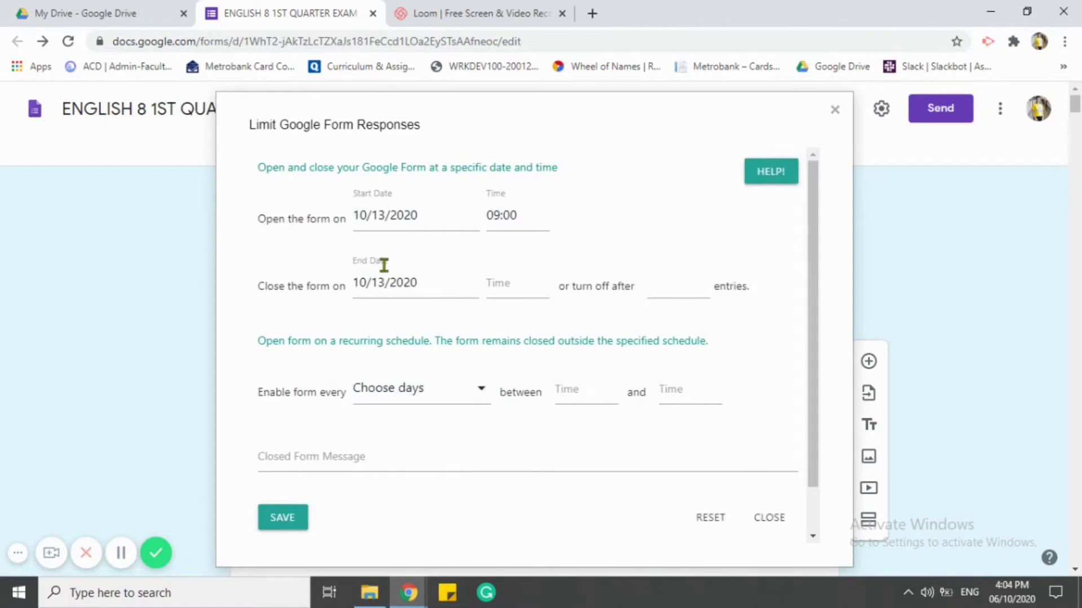
pyautogui.click(515, 282)
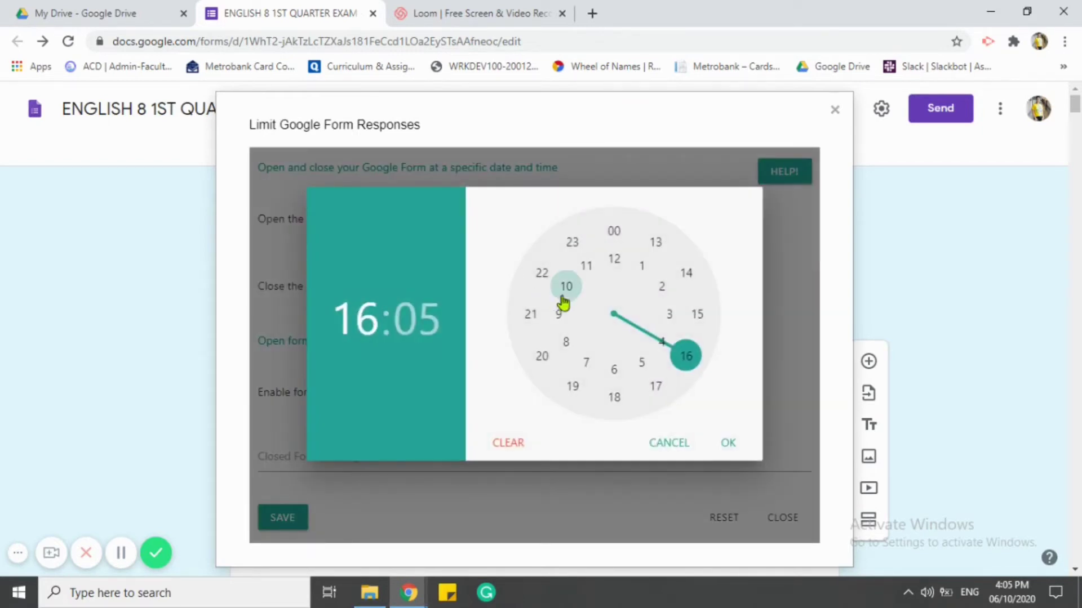
pyautogui.click(566, 288)
pyautogui.click(612, 243)
# Correct the closing time to exactly 10:00 after several minute adjustments
pyautogui.click(536, 282)
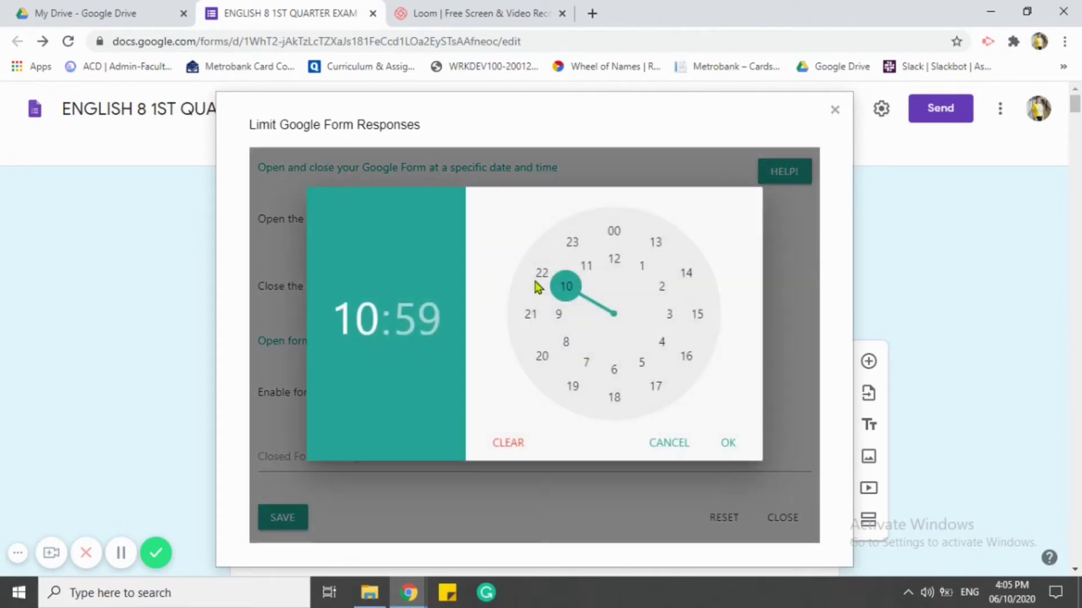
pyautogui.click(613, 235)
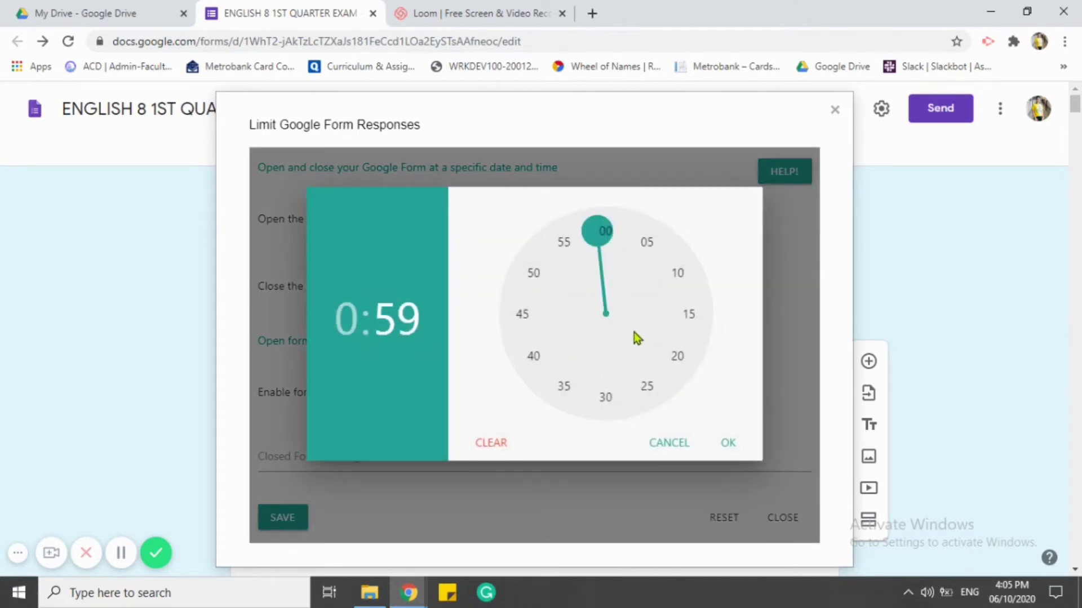
pyautogui.click(671, 443)
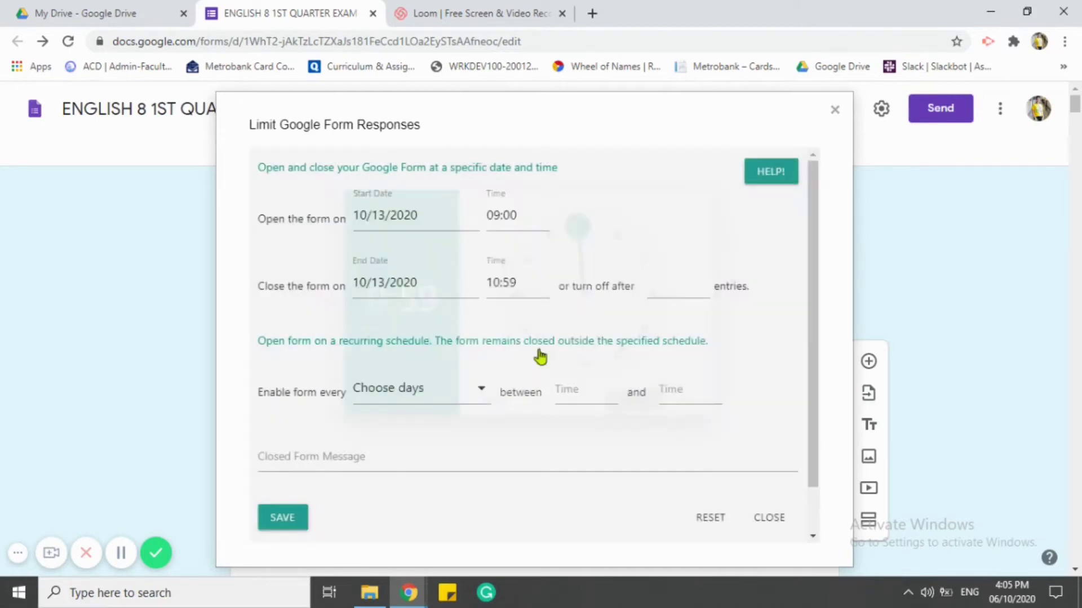
pyautogui.click(521, 283)
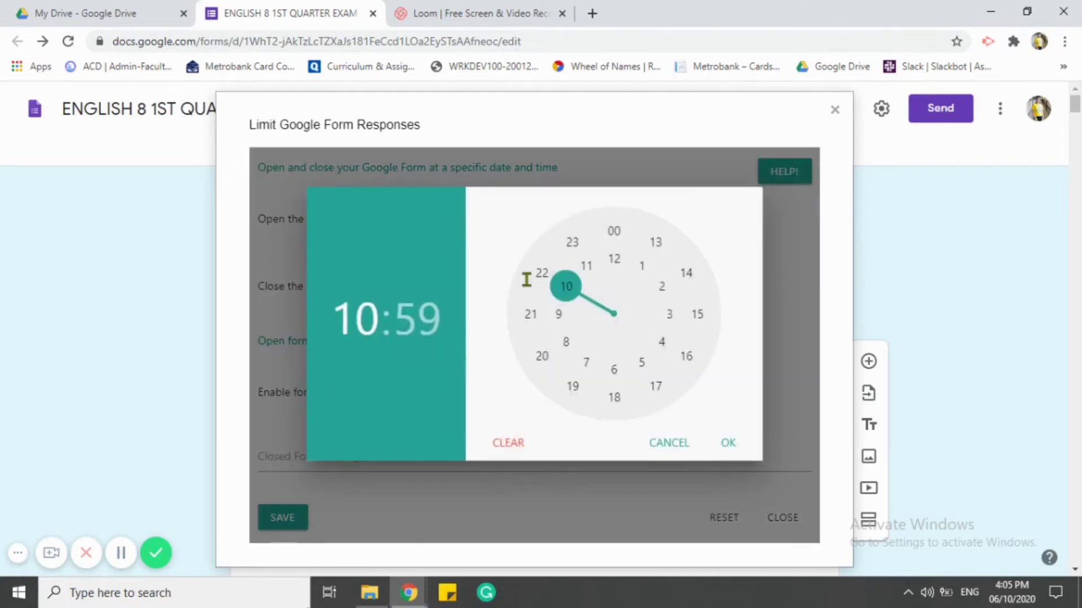
pyautogui.click(565, 290)
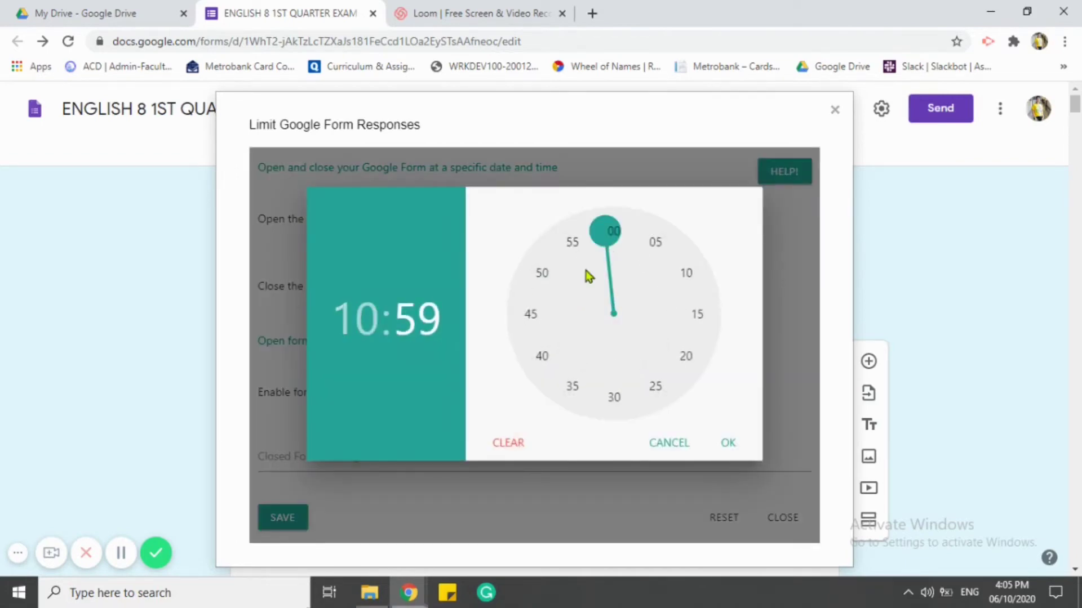
pyautogui.click(622, 233)
pyautogui.click(534, 283)
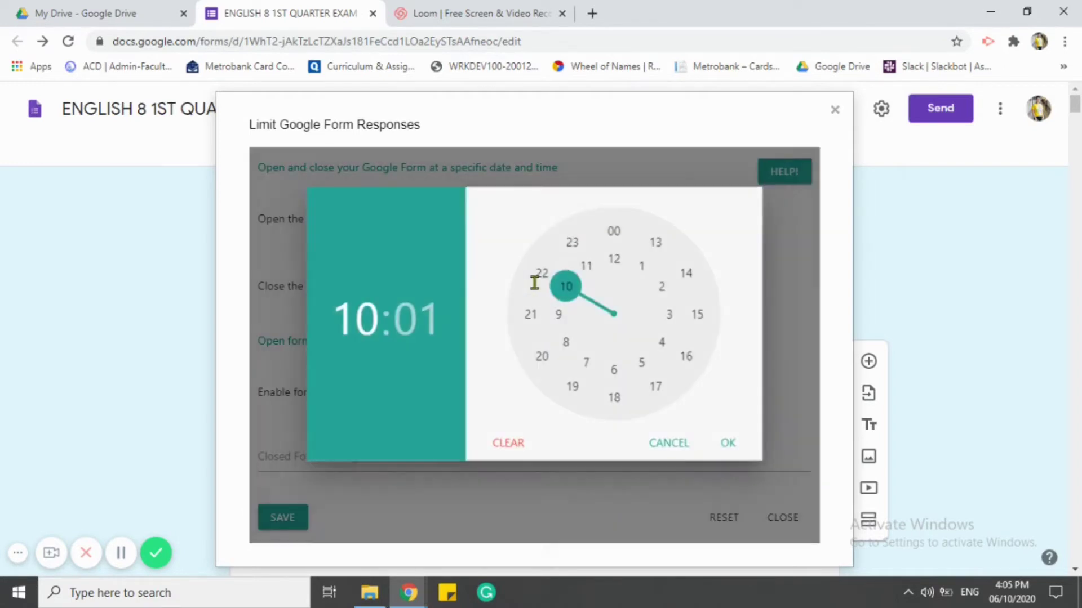
pyautogui.click(612, 235)
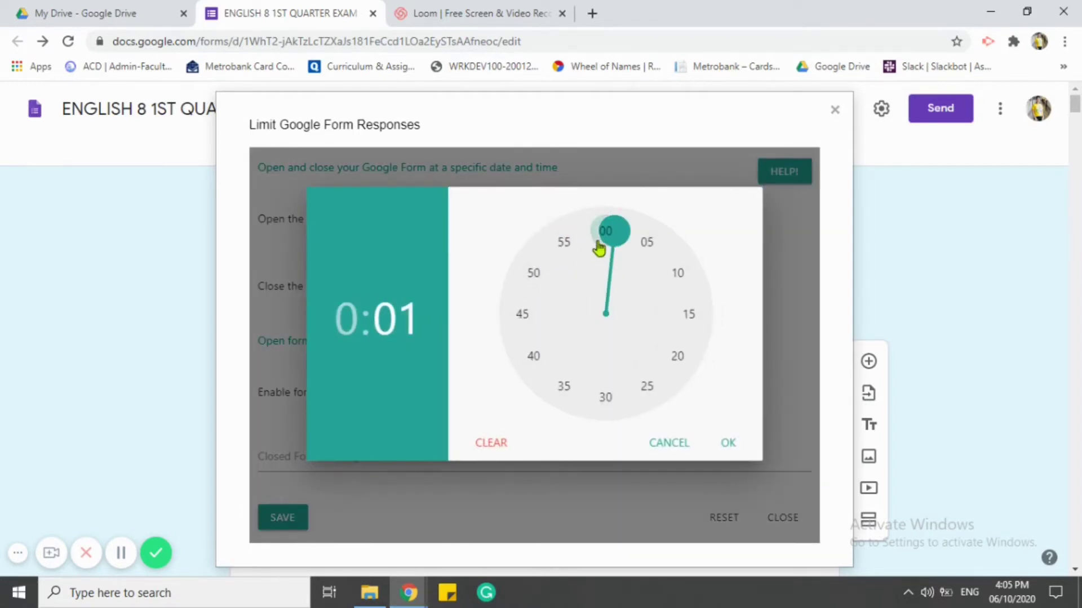
pyautogui.click(598, 235)
pyautogui.click(521, 286)
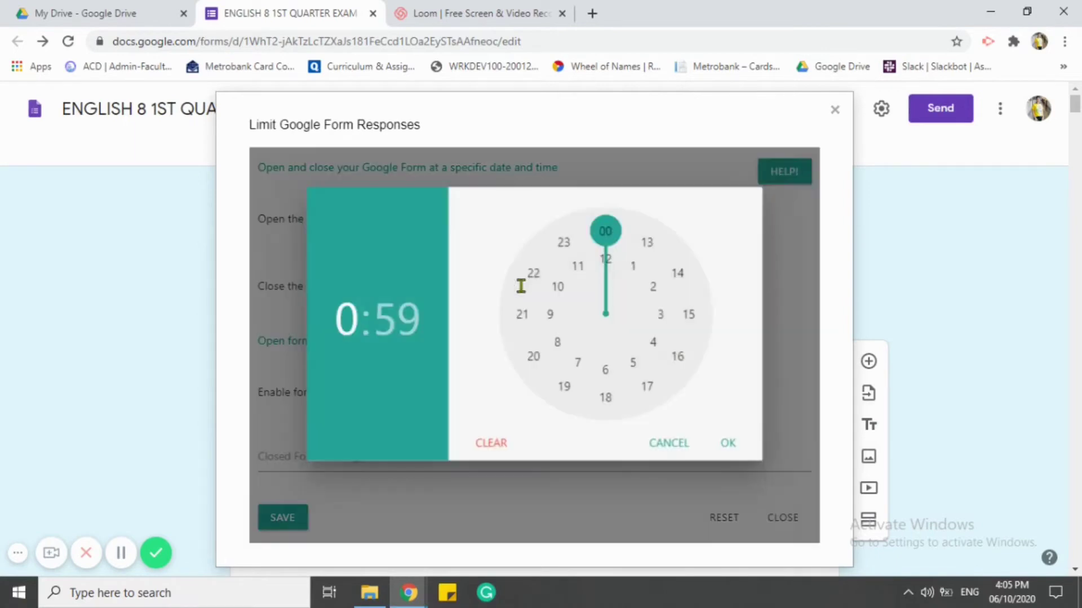
pyautogui.click(488, 443)
pyautogui.click(499, 285)
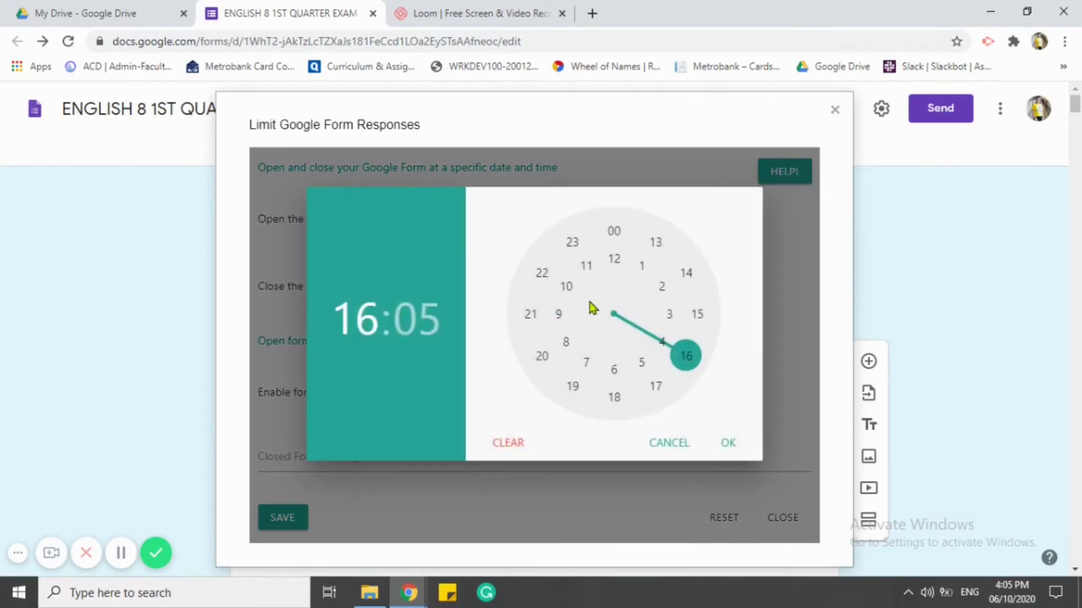
pyautogui.click(565, 285)
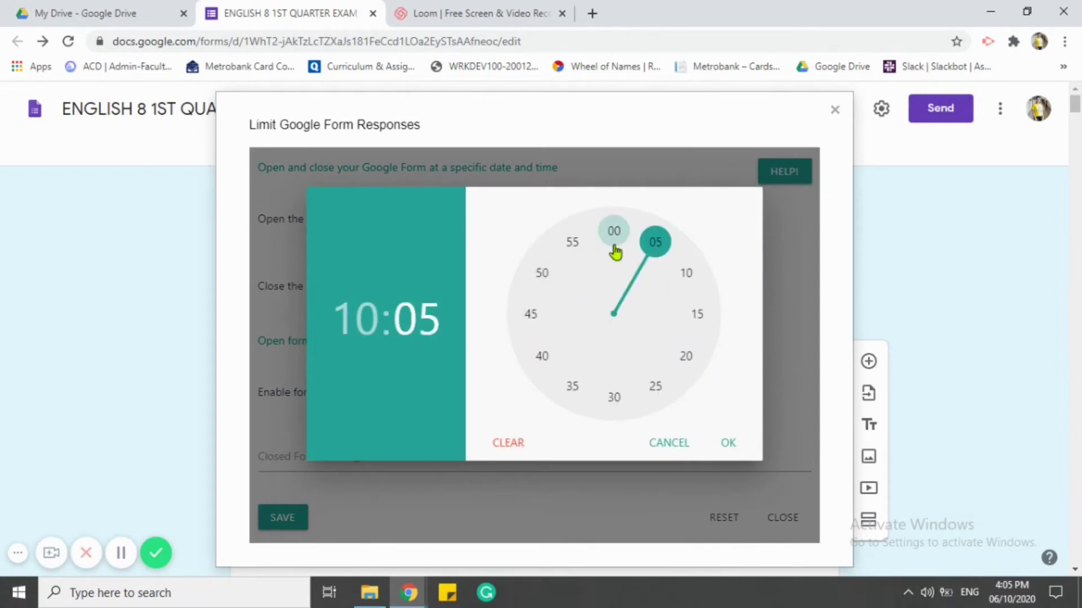
pyautogui.click(615, 241)
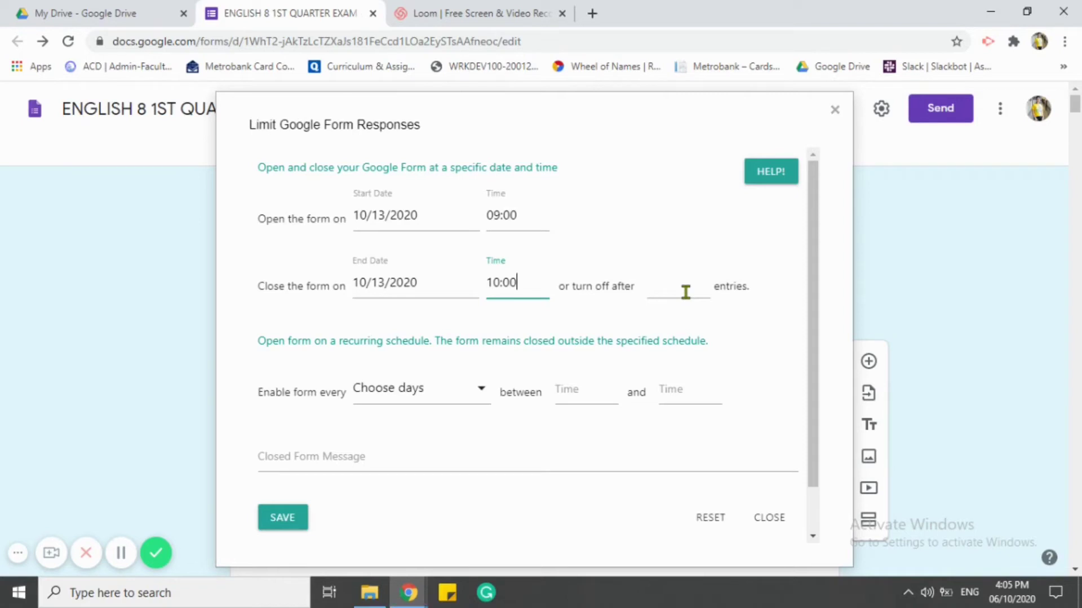
pyautogui.click(680, 285)
pyautogui.click(480, 394)
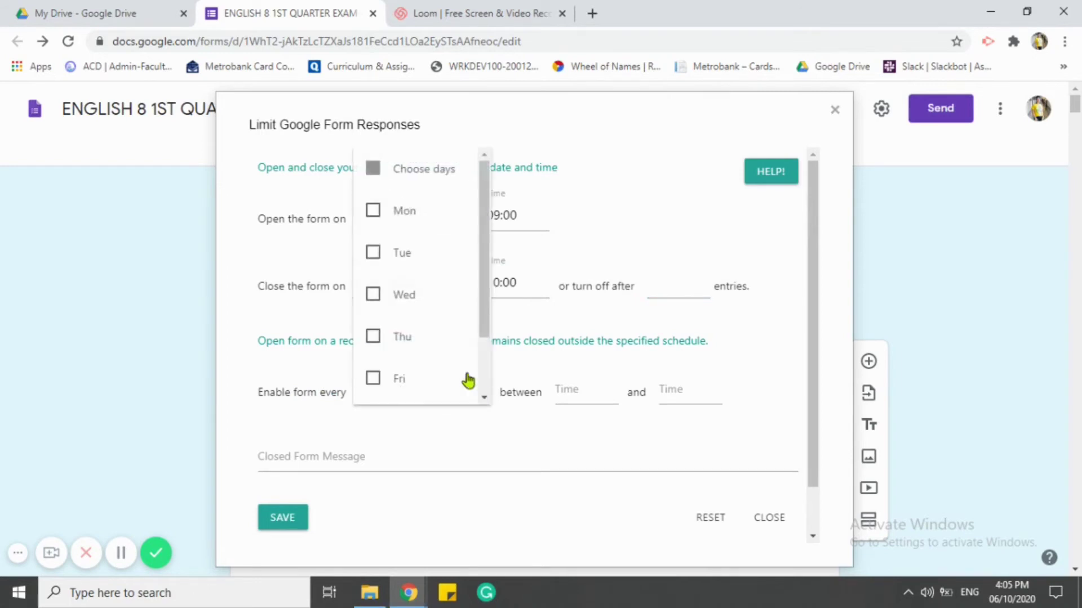
pyautogui.scroll(-2, 435, 318)
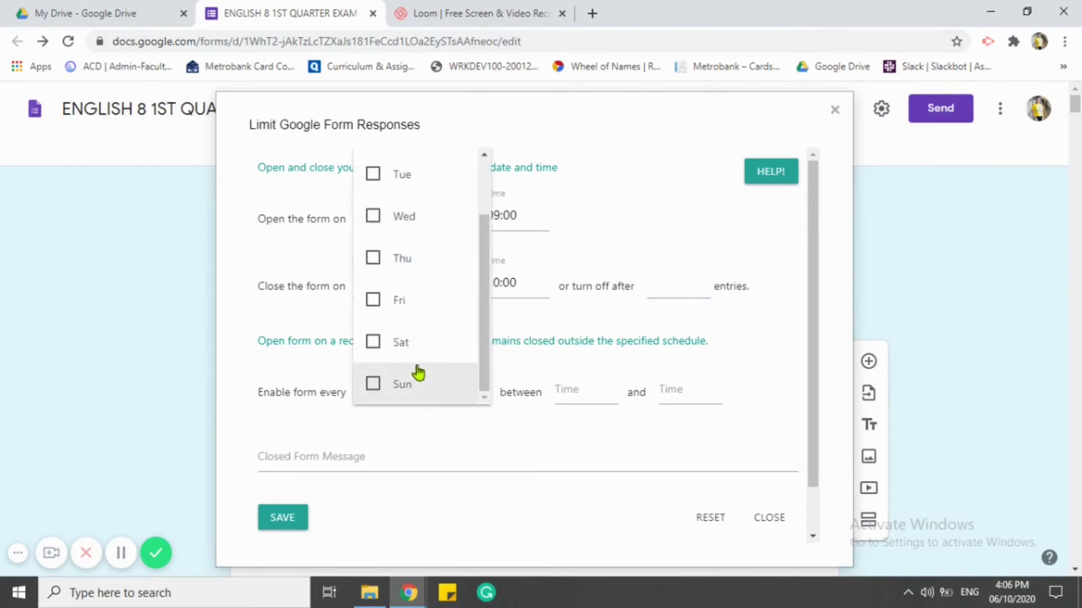
pyautogui.scroll(2, 419, 362)
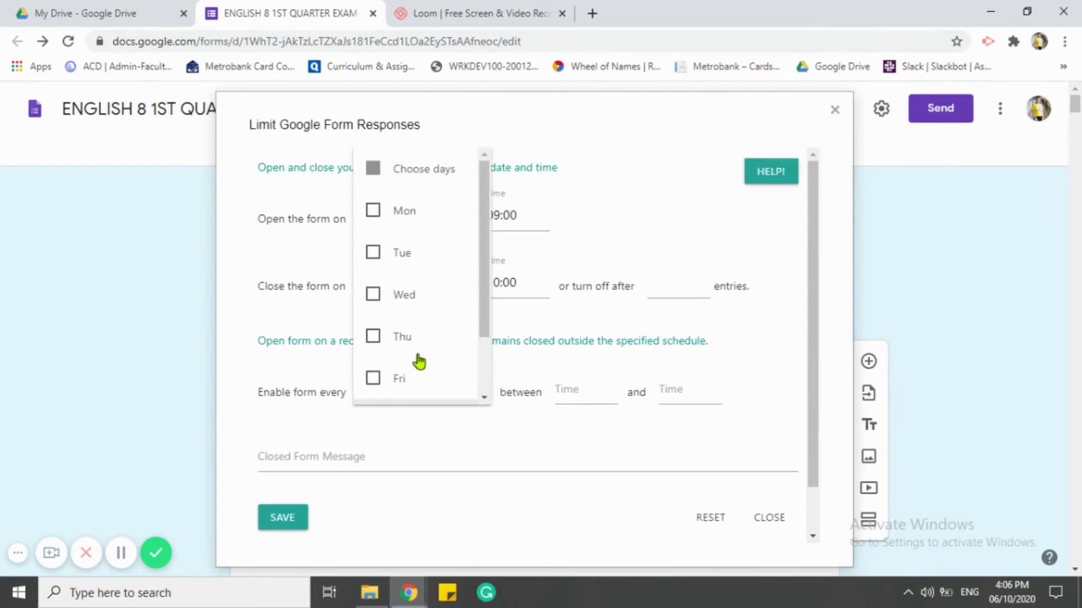
pyautogui.click(608, 206)
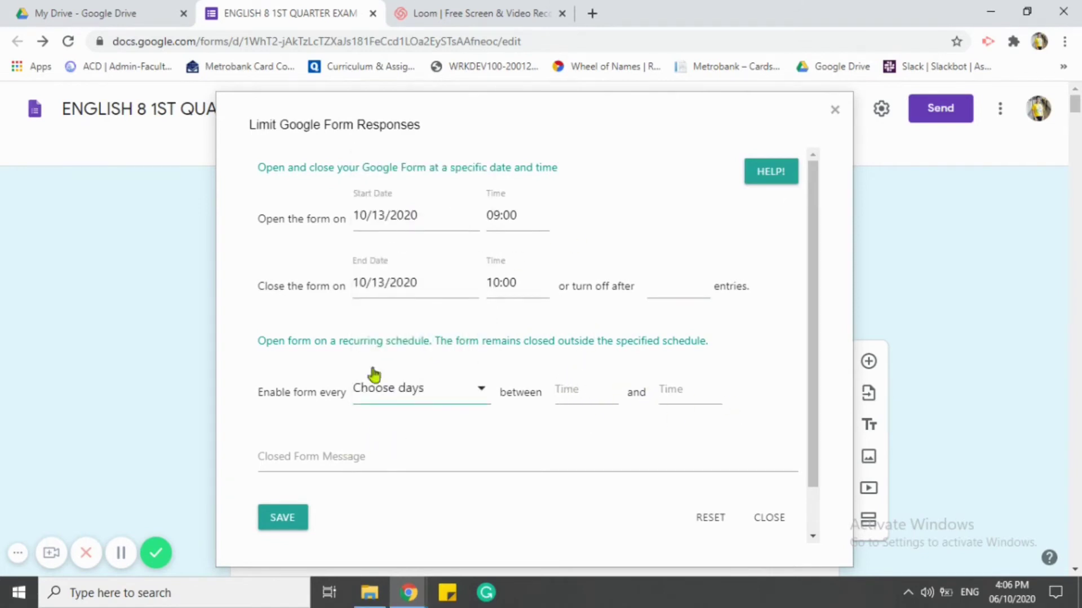
# Enter closed message 'Sorry! This form is no longer accepting submissions.', save, and dismiss the confirmation
pyautogui.click(290, 459)
pyautogui.write('Sorry This form is no longer accep')
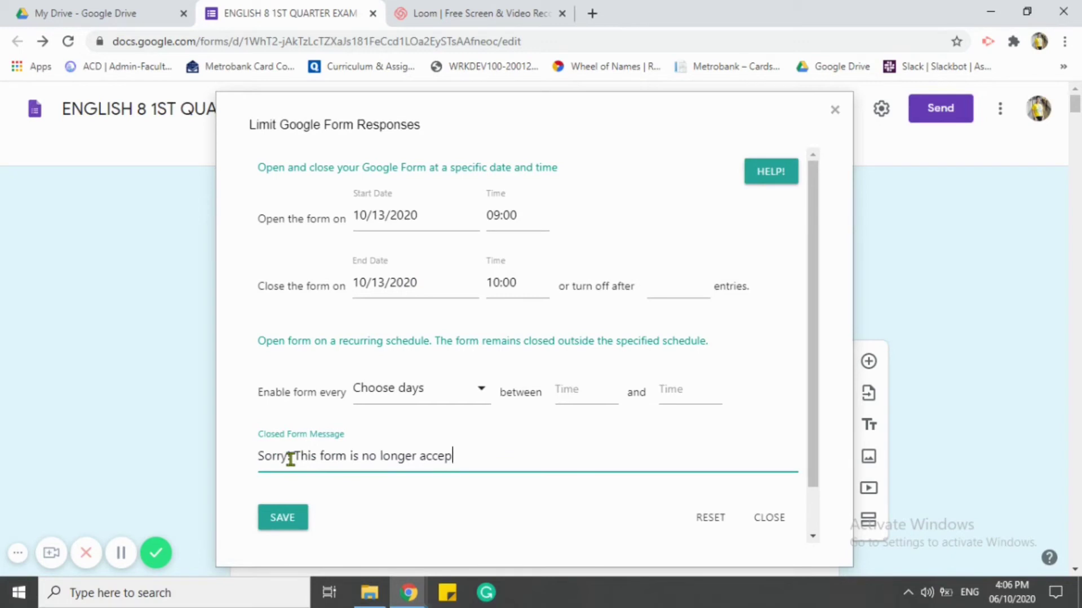
pyautogui.write('ting submissions.')
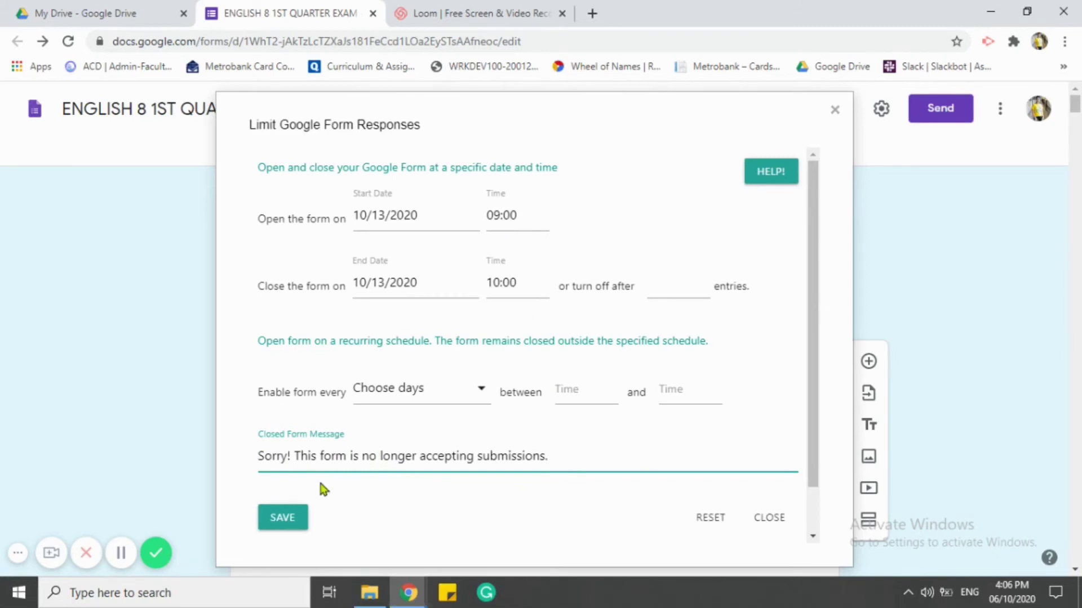
pyautogui.click(283, 519)
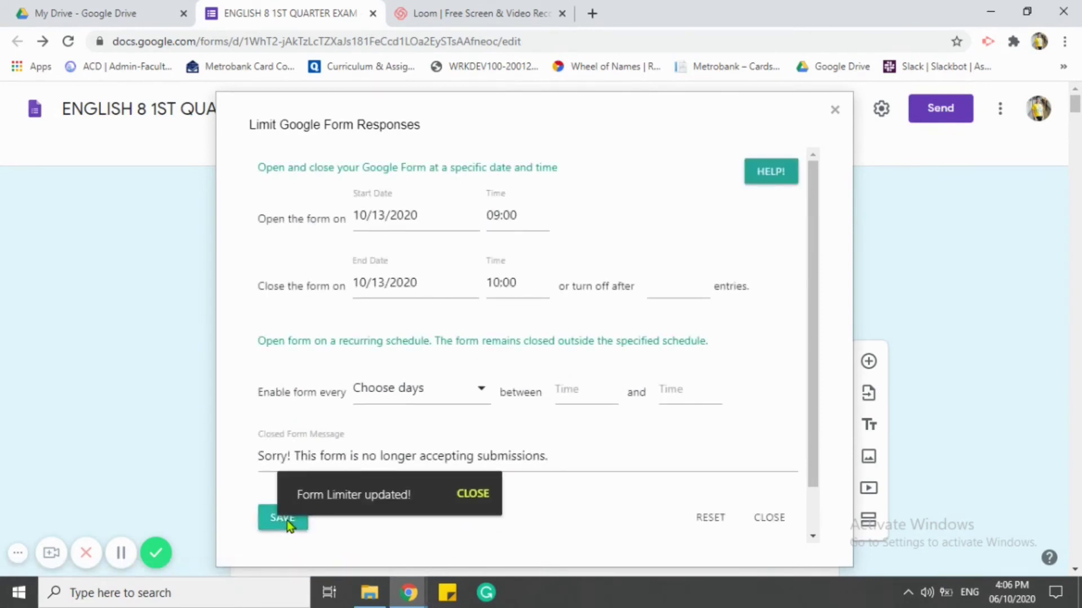
pyautogui.click(468, 496)
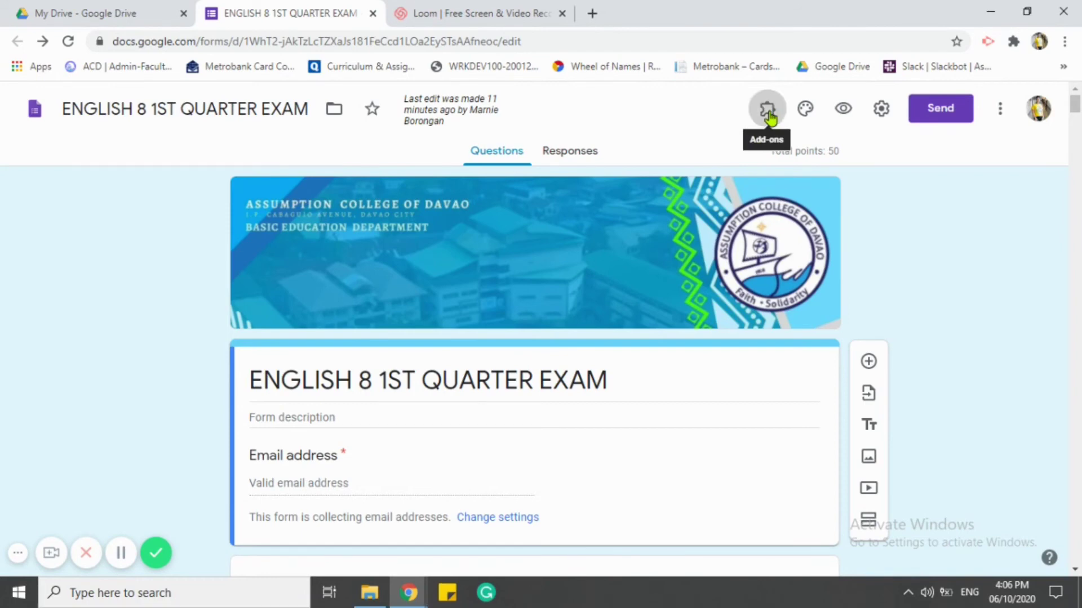
# Reopen Limit Google Form Responses, verify the 10/13/2020 09:00–10:00 schedule, then reset it
pyautogui.click(768, 115)
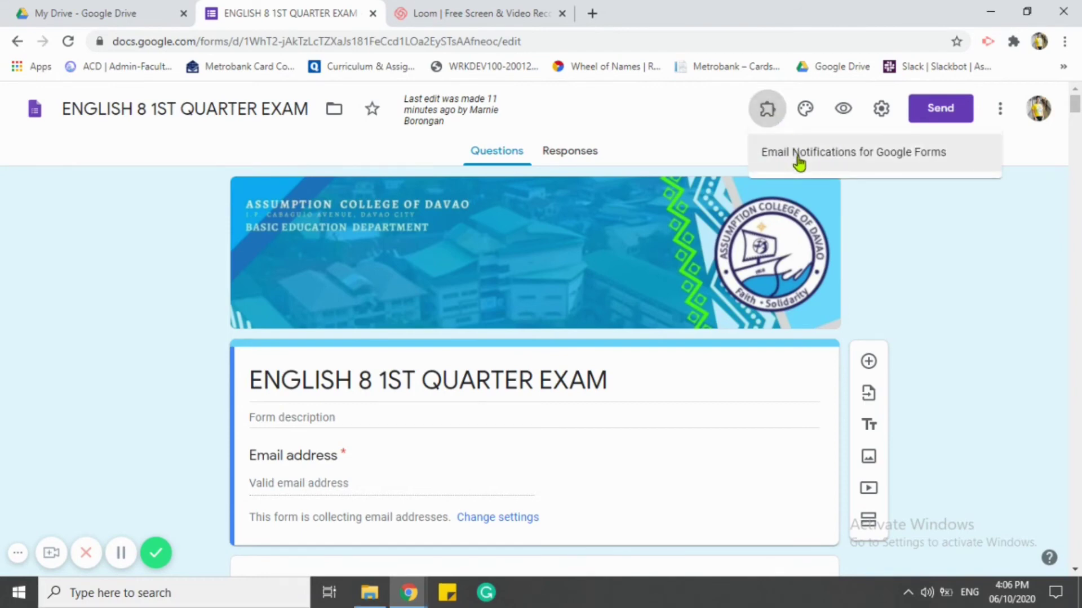
pyautogui.click(799, 163)
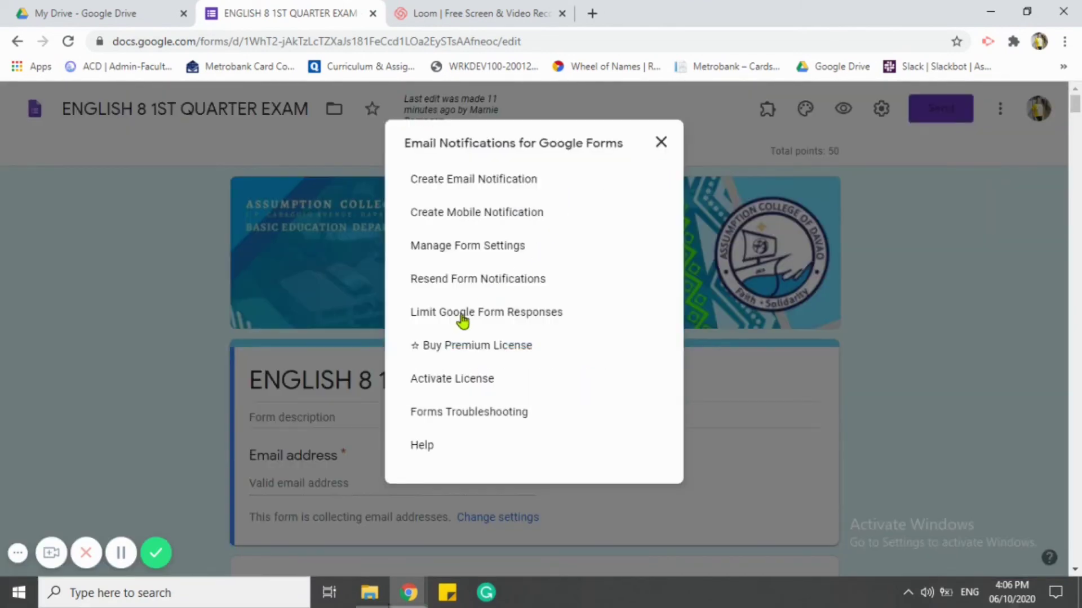
pyautogui.click(462, 315)
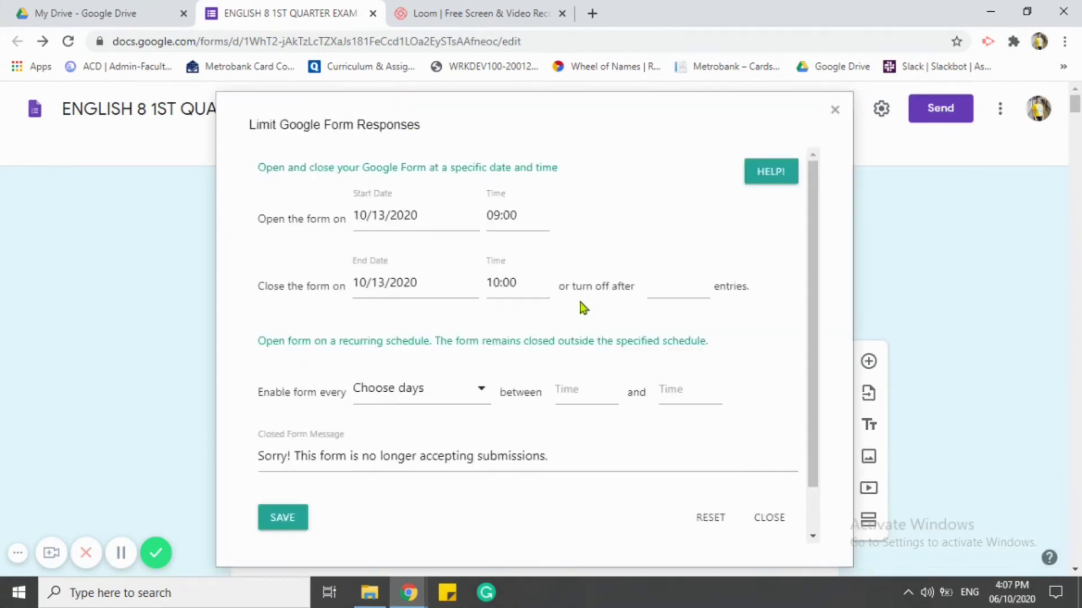
pyautogui.click(711, 519)
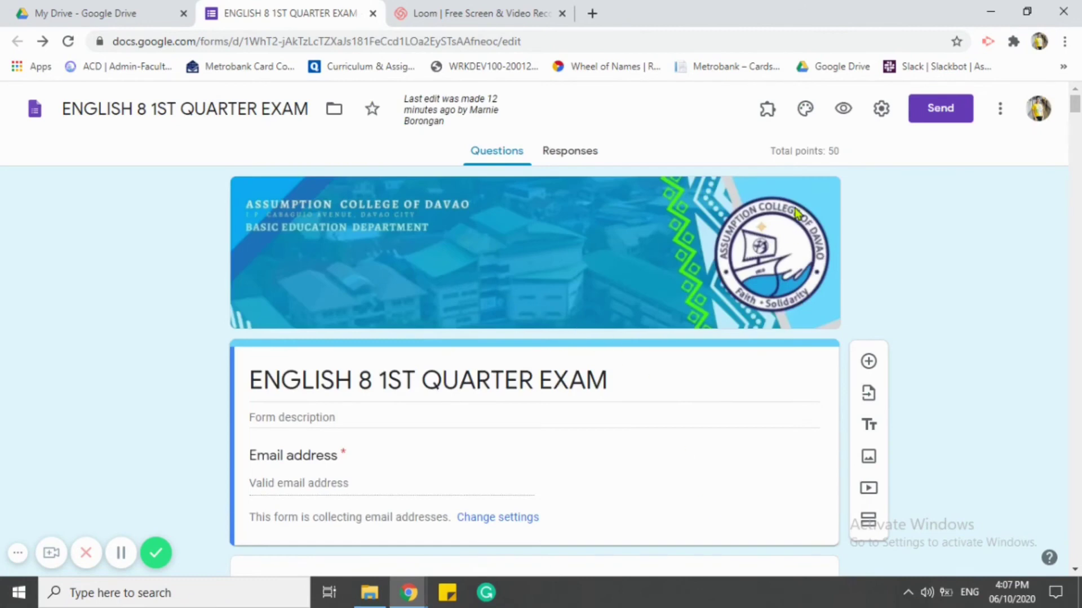
# Reopen Email Notifications' Limit Google Form Responses panel, now showing an empty schedule
pyautogui.click(767, 108)
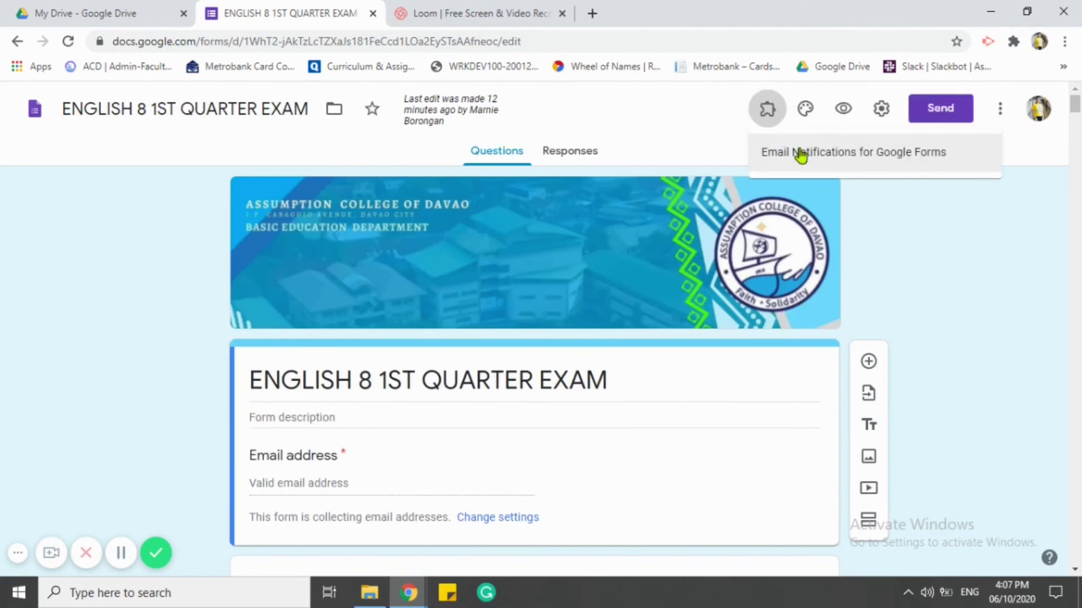
pyautogui.click(798, 150)
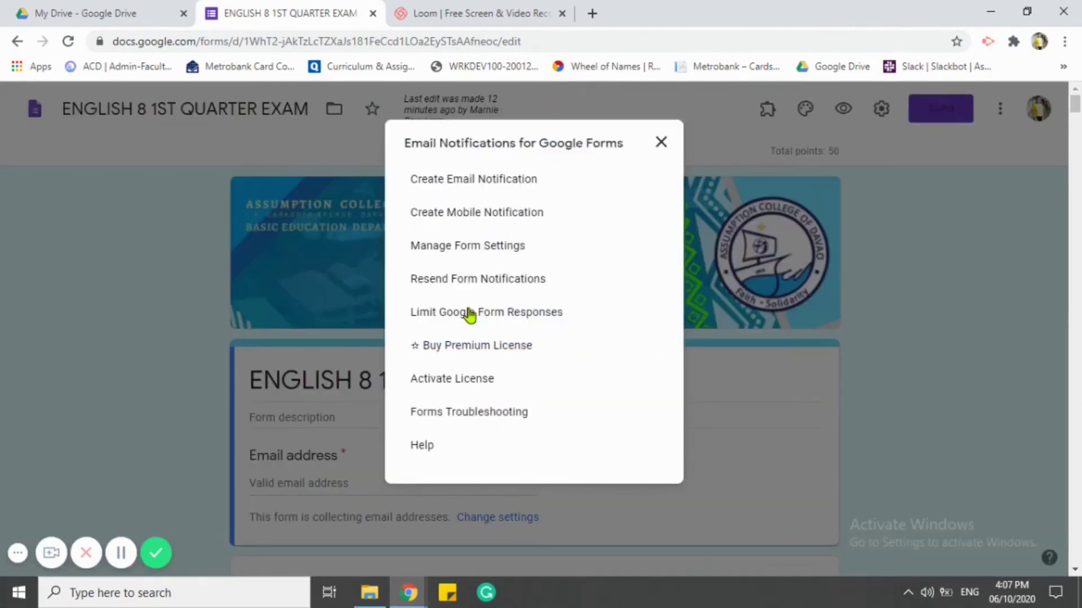
pyautogui.click(471, 314)
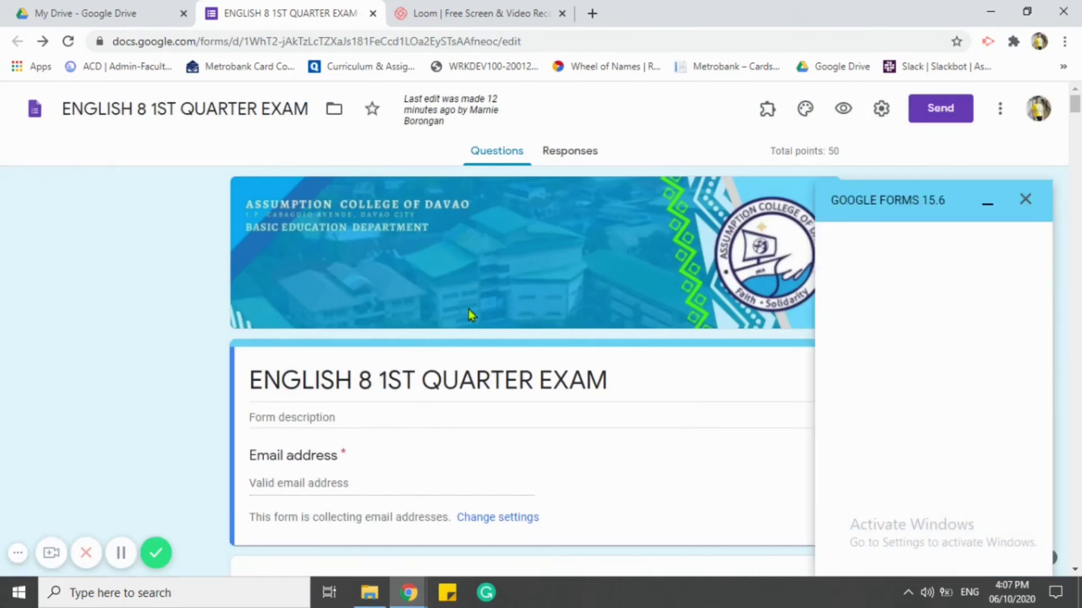